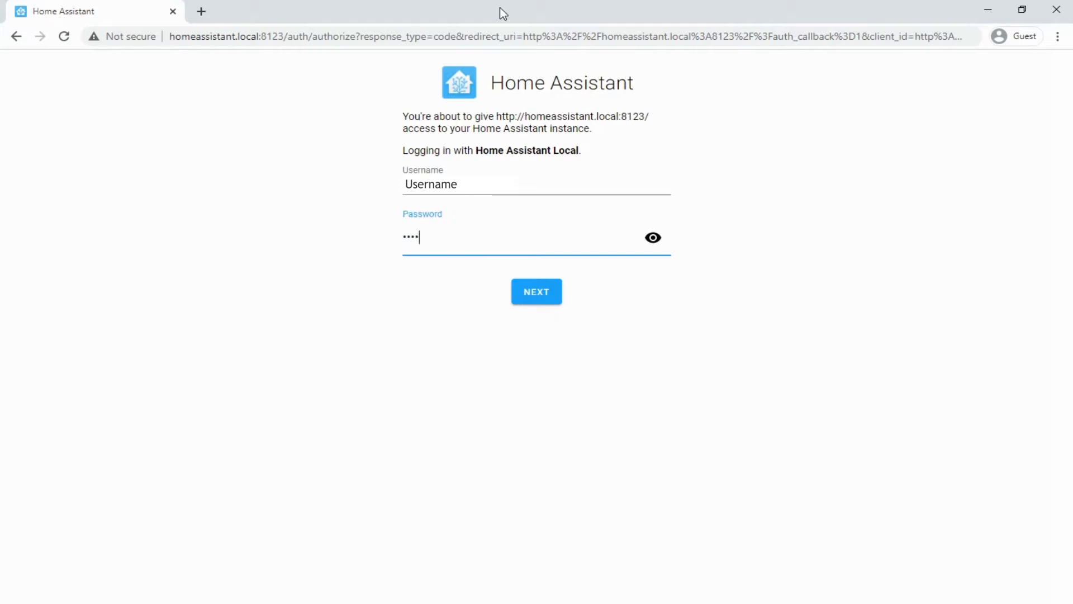
- Submit the Home Assistant login with the entered username and password
{"action": "key", "text": "Return"}
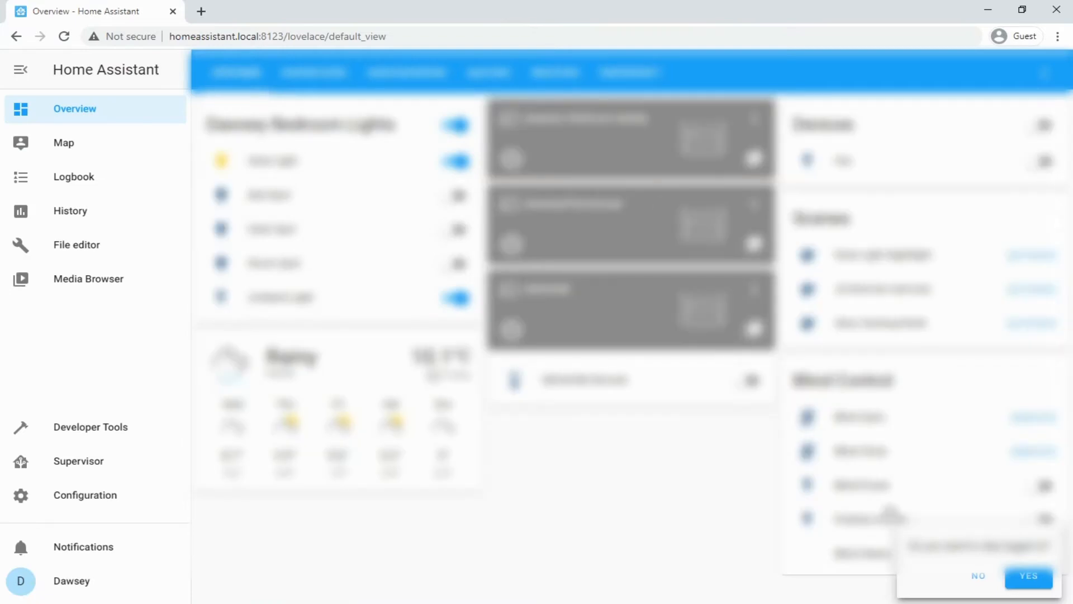
- Stay logged in and confirm version 2021.1.5 on Home Assistant OS 5.10 under Configuration > Info
{"action": "left_click", "coordinate": [1030, 577]}
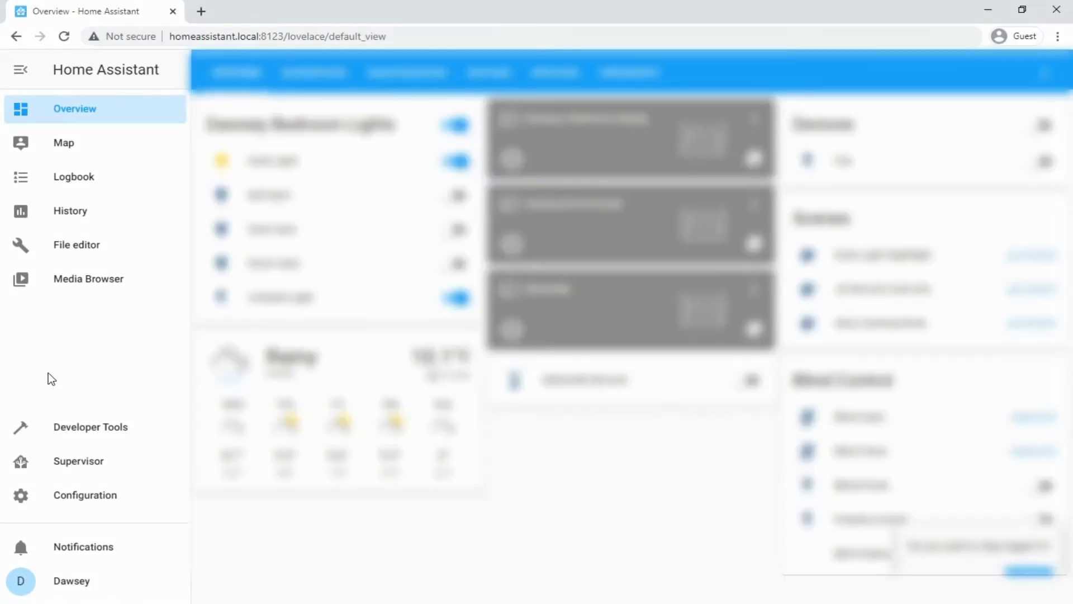
{"action": "left_click", "coordinate": [151, 505]}
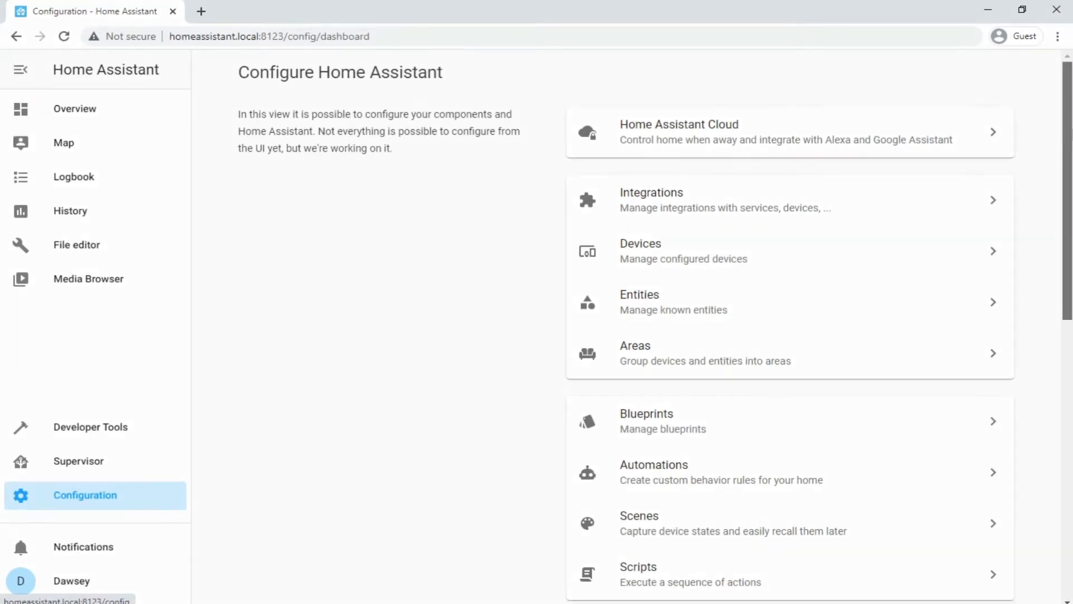
{"action": "left_click_drag", "start_coordinate": [1065, 156], "coordinate": [1065, 418]}
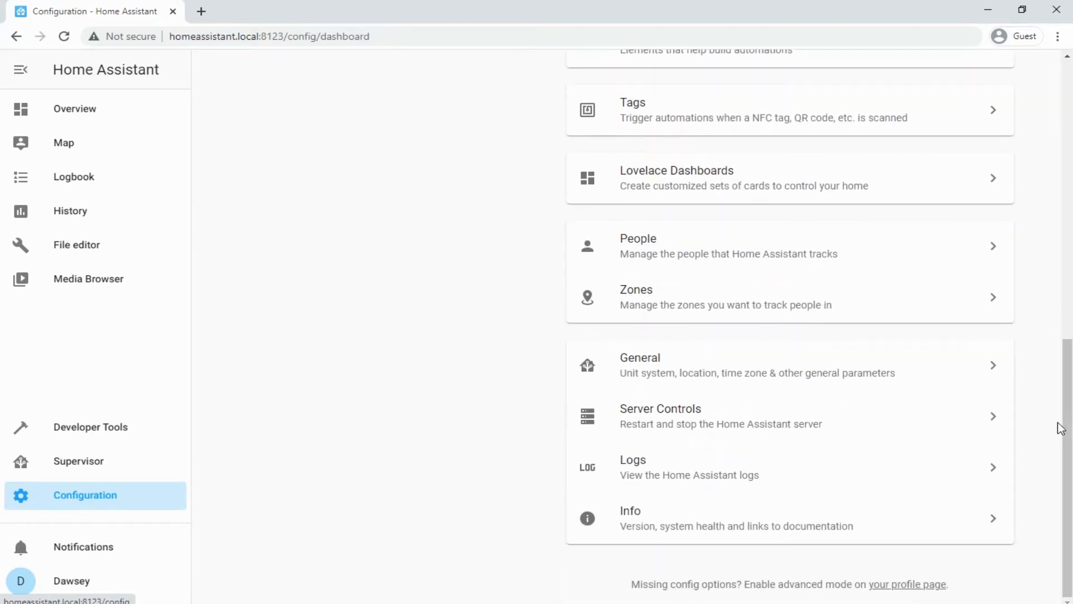
{"action": "left_click", "coordinate": [961, 511]}
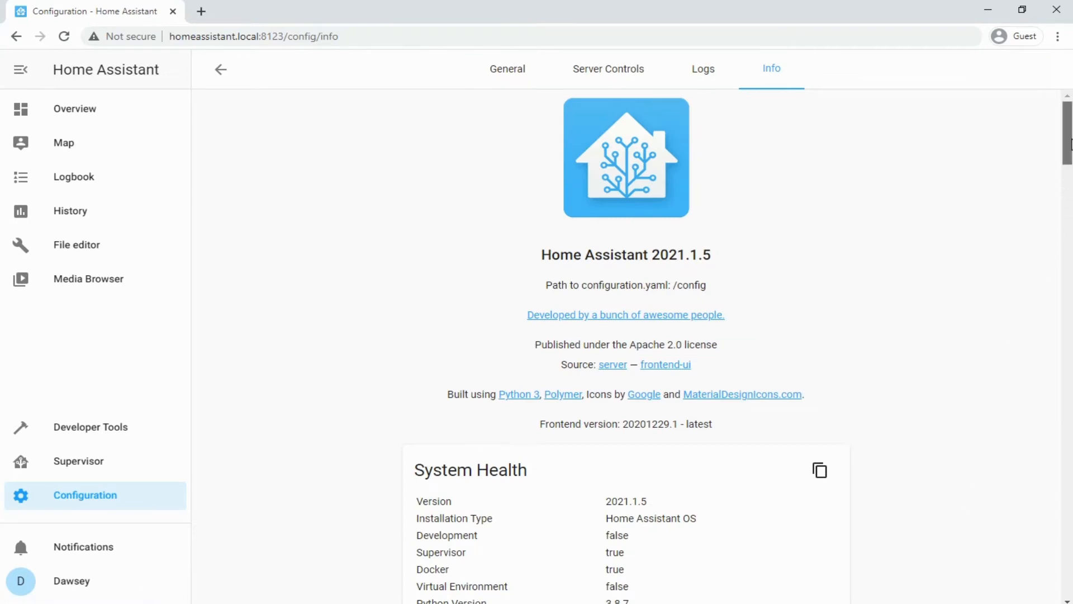
{"action": "left_click_drag", "start_coordinate": [1071, 144], "coordinate": [1054, 210]}
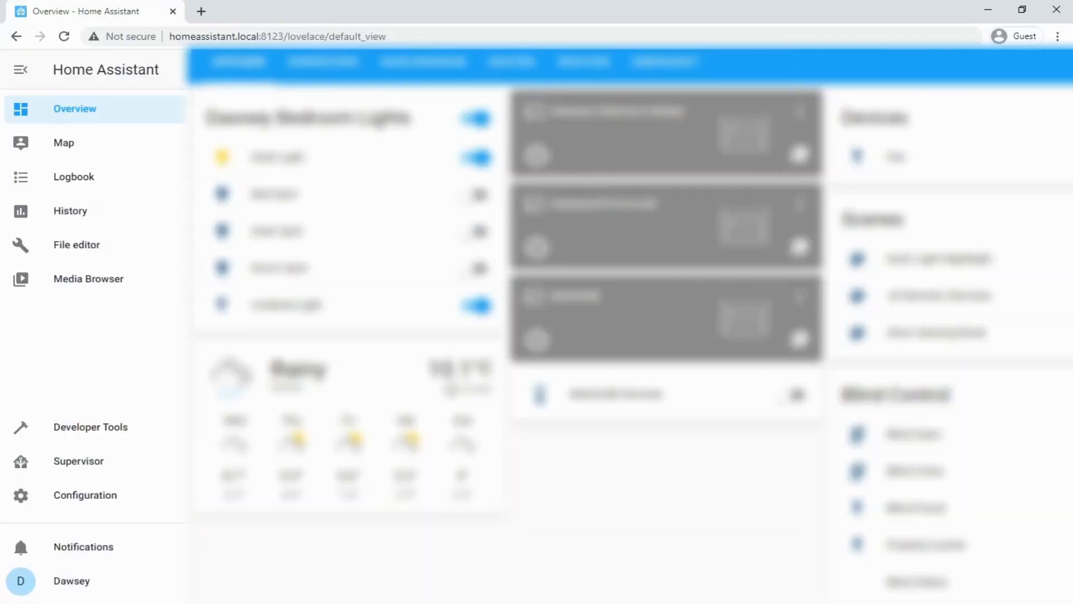
- Search the Supervisor add-on store for 'nginx' and install the Nginx Proxy Manager add-on
{"action": "left_click", "coordinate": [131, 468]}
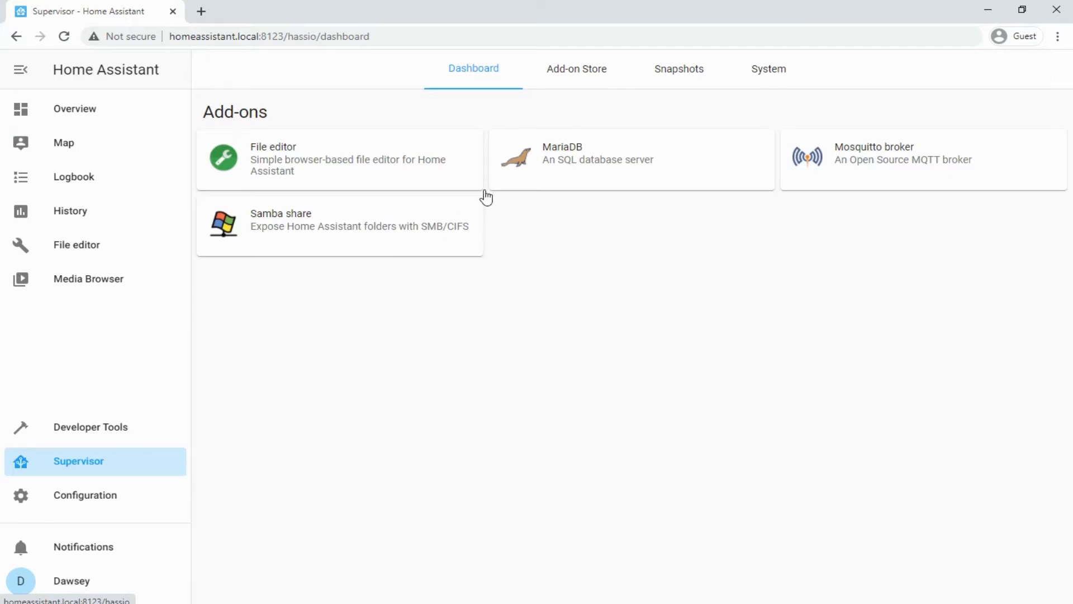
{"action": "left_click", "coordinate": [590, 72]}
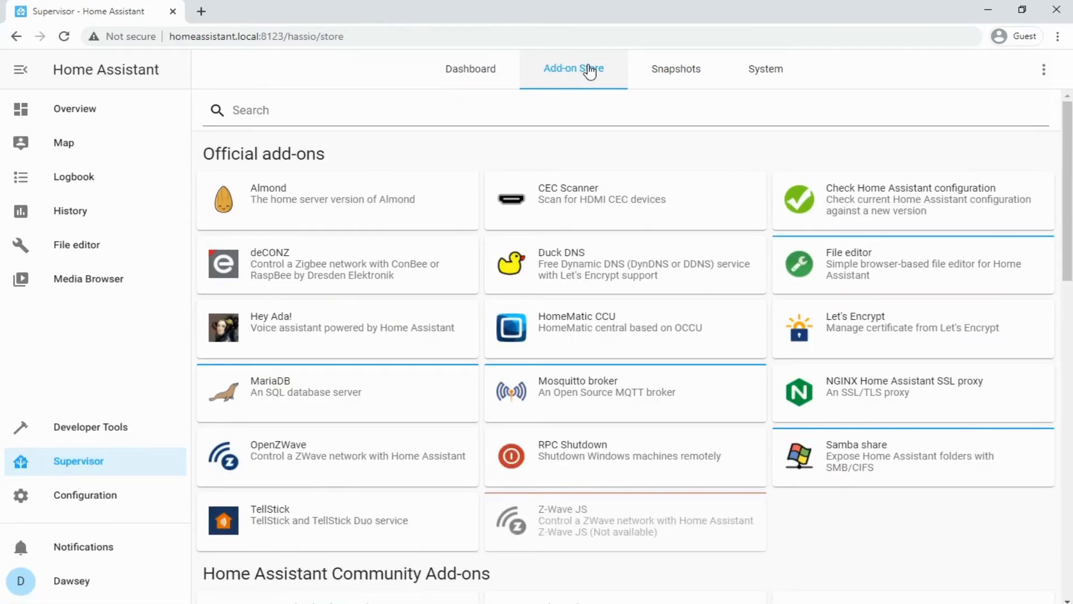
{"action": "left_click", "coordinate": [578, 115]}
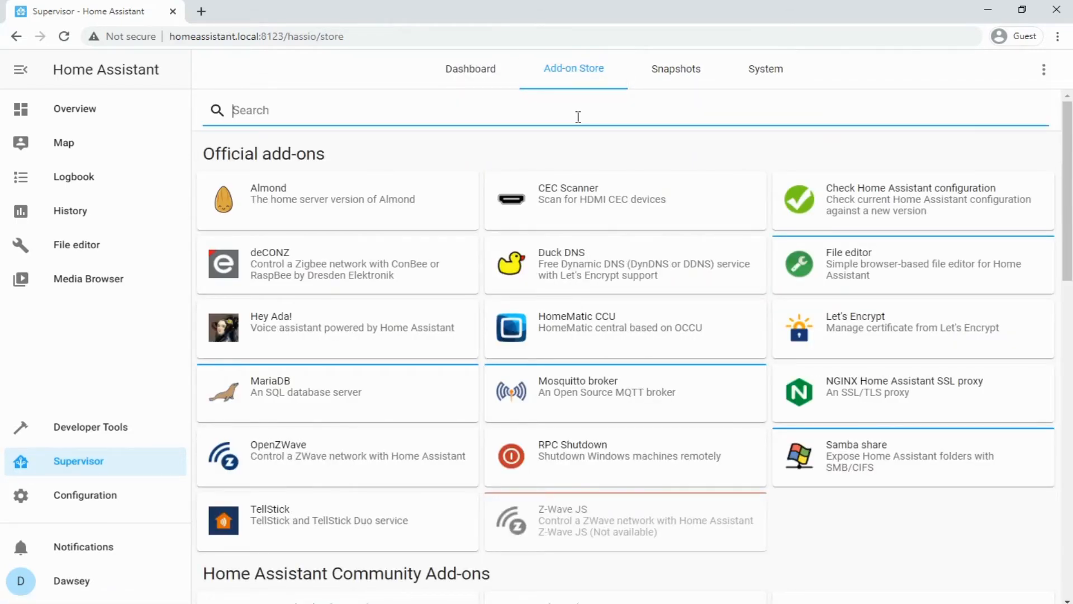
{"action": "type", "text": "nginx"}
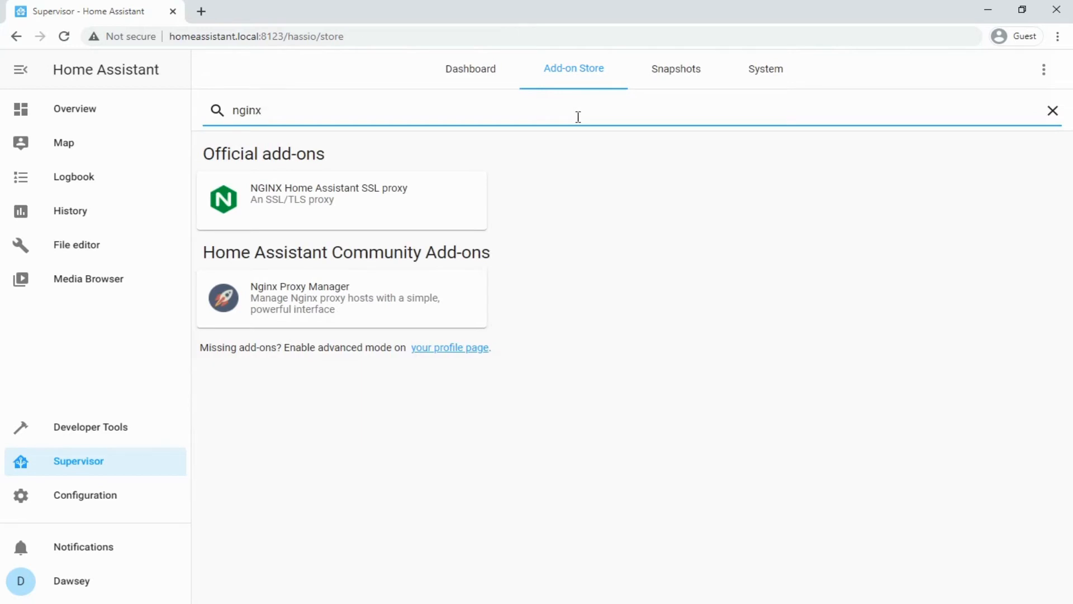
{"action": "left_click", "coordinate": [400, 296]}
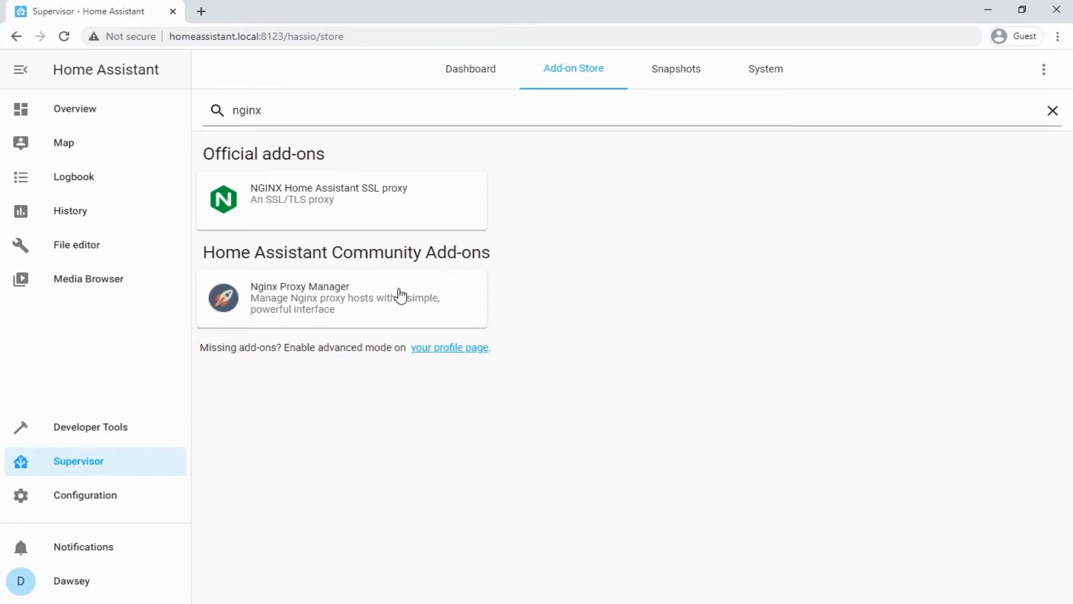
{"action": "left_click", "coordinate": [400, 295]}
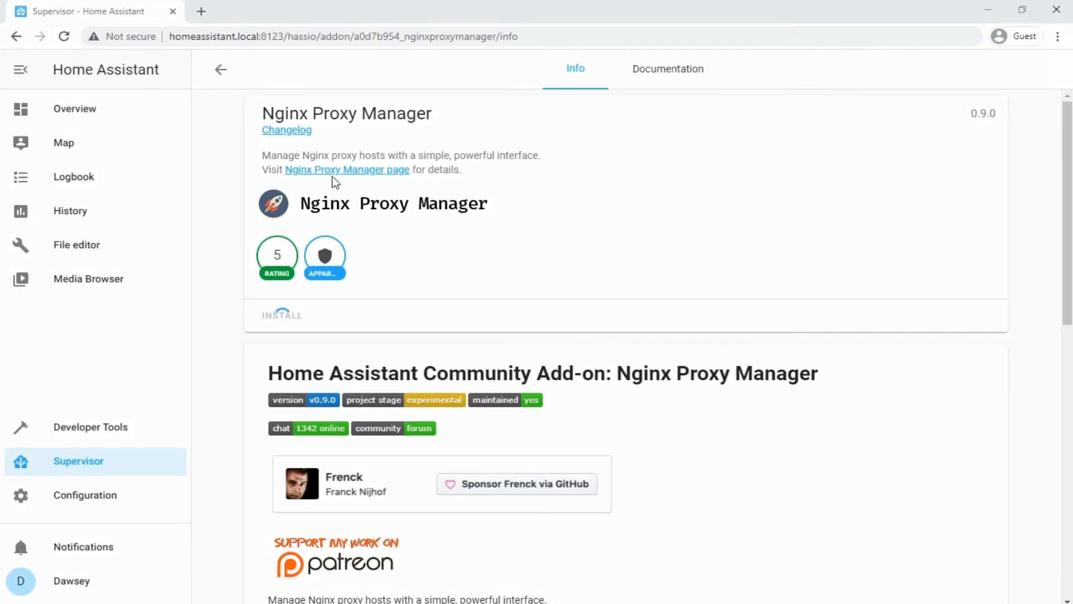
- Attempt to start the add-on, dismiss the port 80 conflict error, and view its network port settings
{"action": "left_click", "coordinate": [64, 37]}
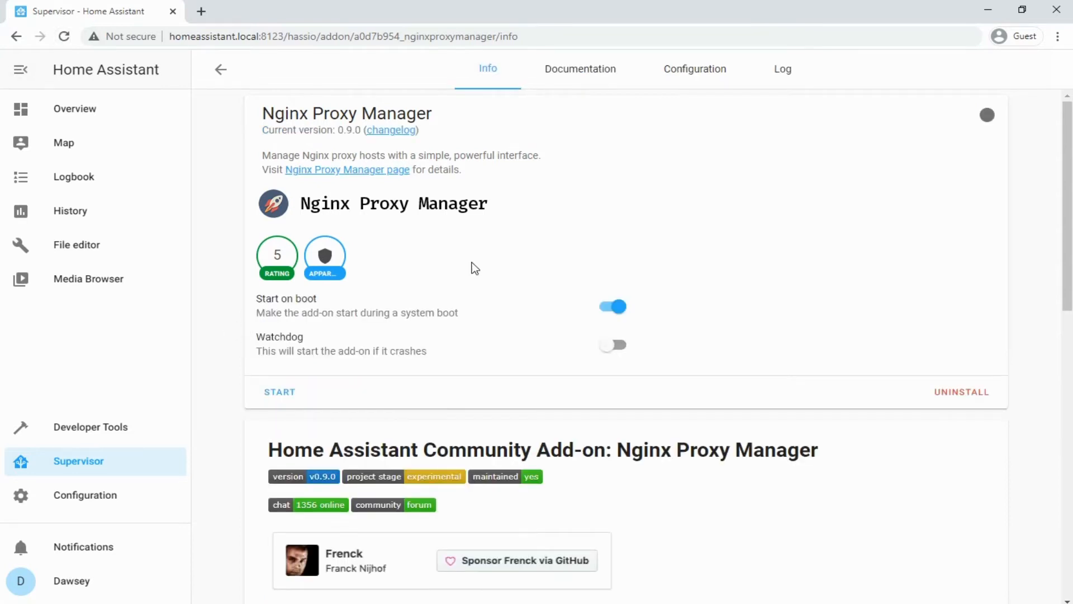
{"action": "left_click", "coordinate": [275, 400]}
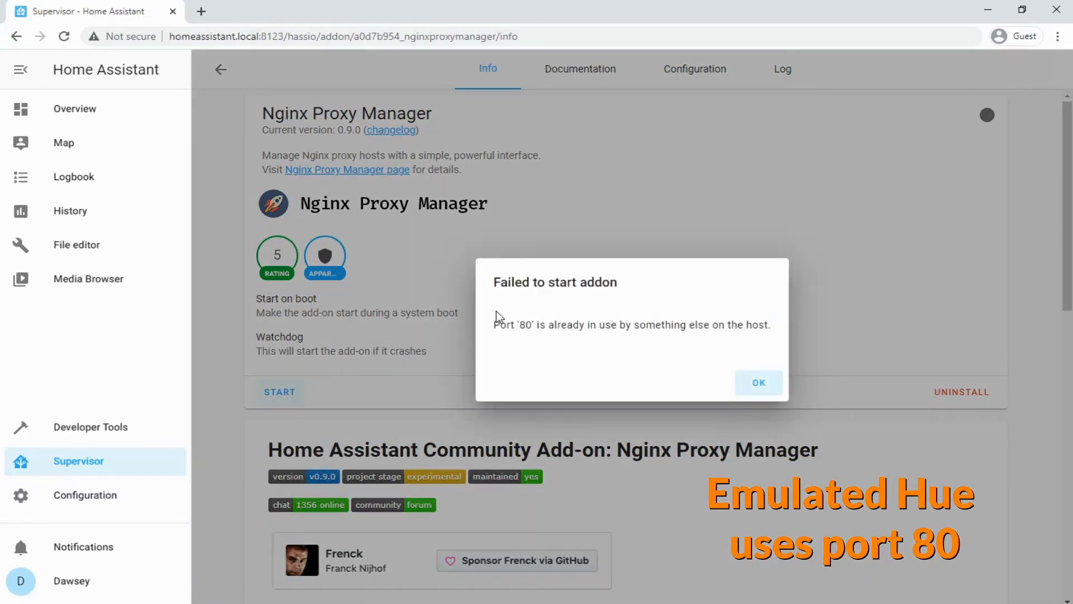
{"action": "left_click", "coordinate": [757, 385]}
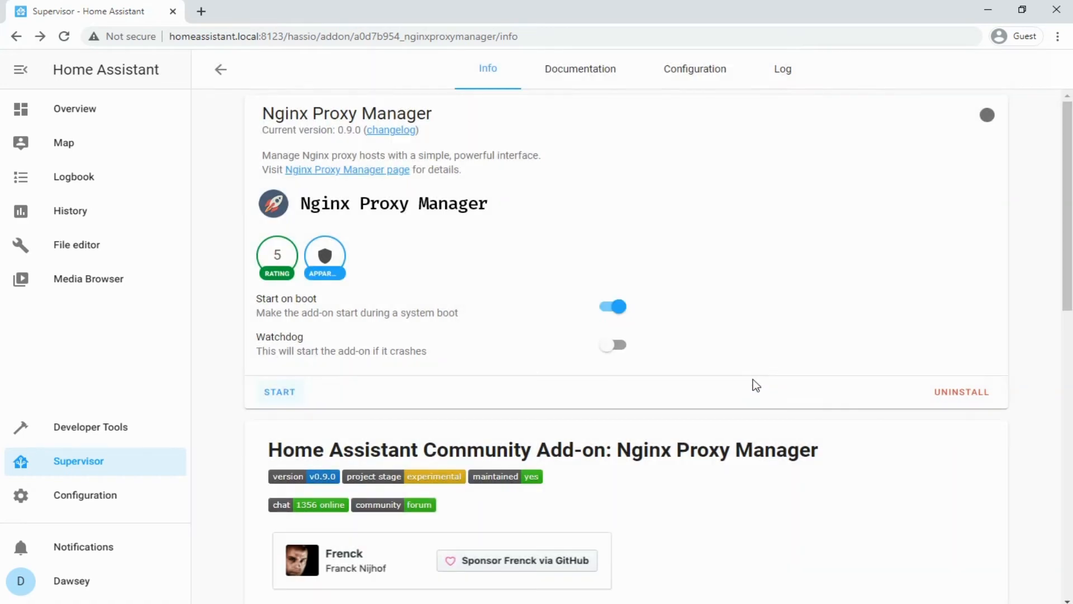
{"action": "left_click", "coordinate": [691, 81]}
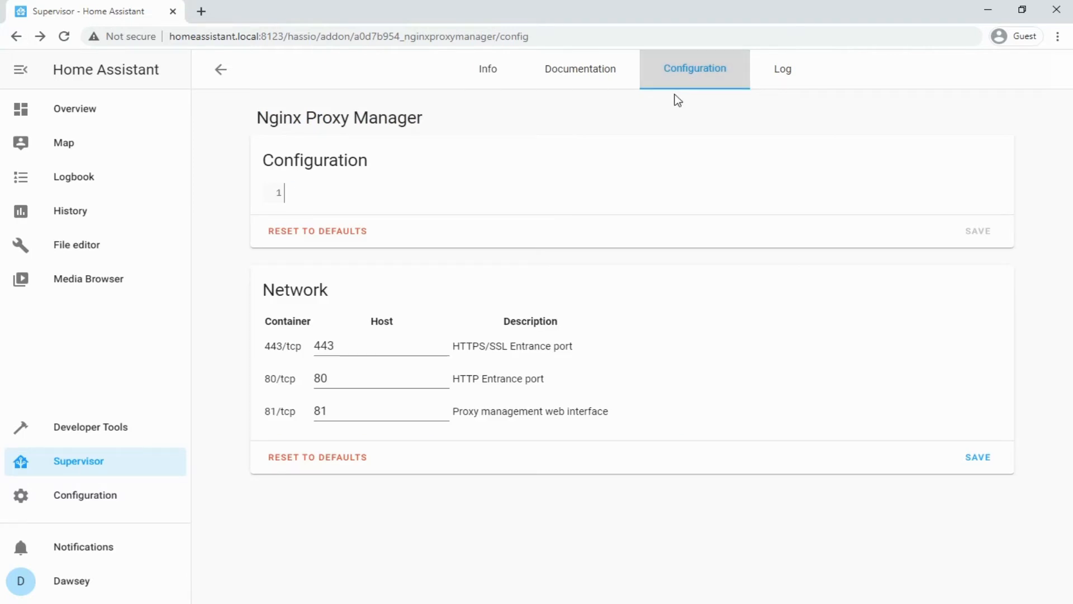
- Remap the 80/tcp host port to 90, save it, and start Nginx Proxy Manager
{"action": "double_click", "coordinate": [324, 380]}
{"action": "type", "text": "90"}
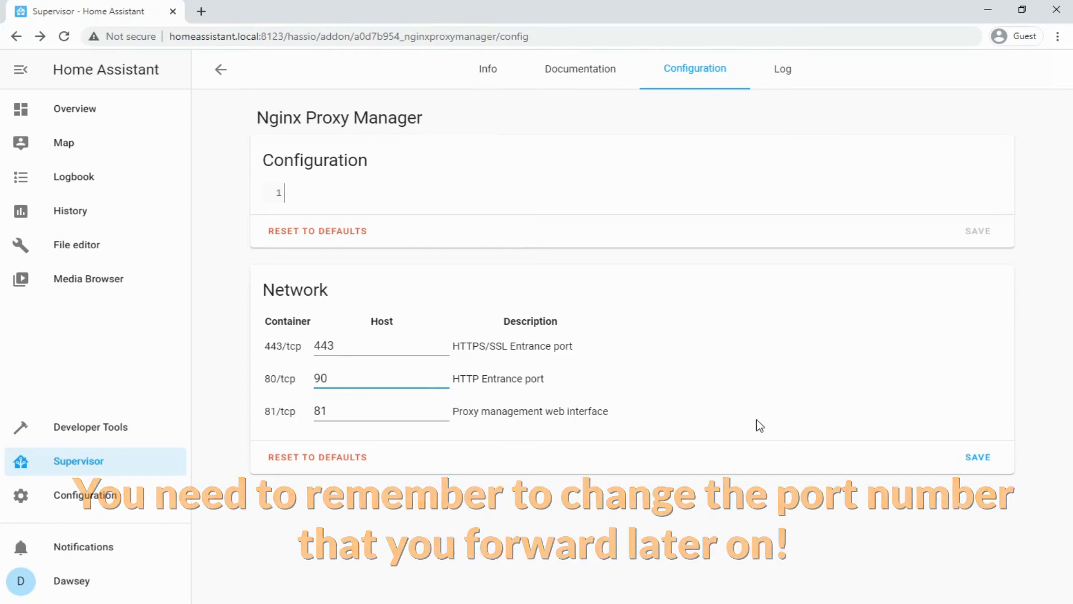
{"action": "left_click", "coordinate": [984, 460]}
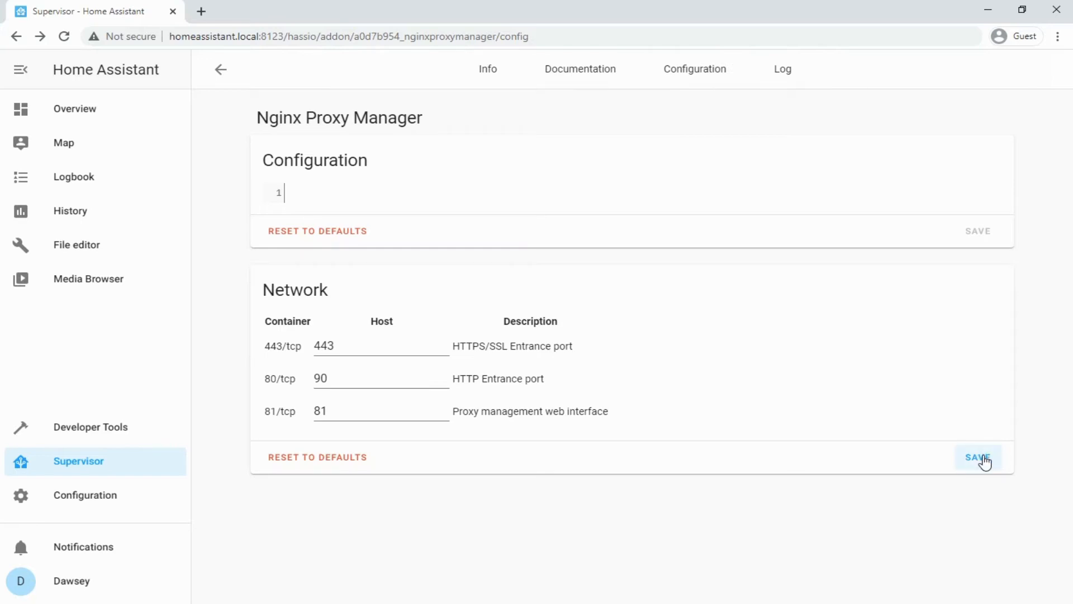
{"action": "left_click", "coordinate": [494, 82]}
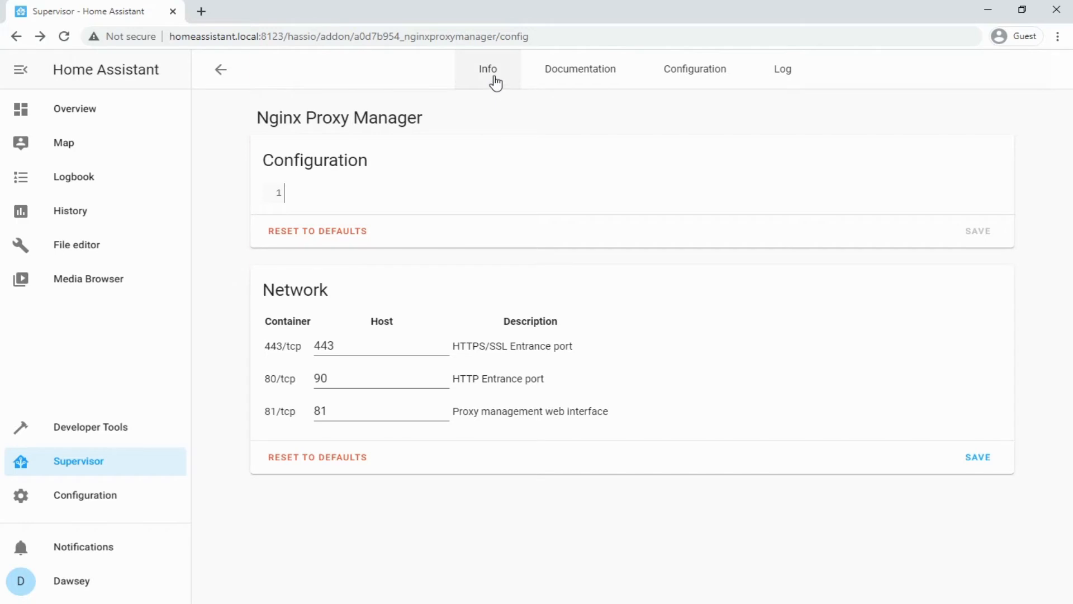
{"action": "left_click", "coordinate": [293, 395]}
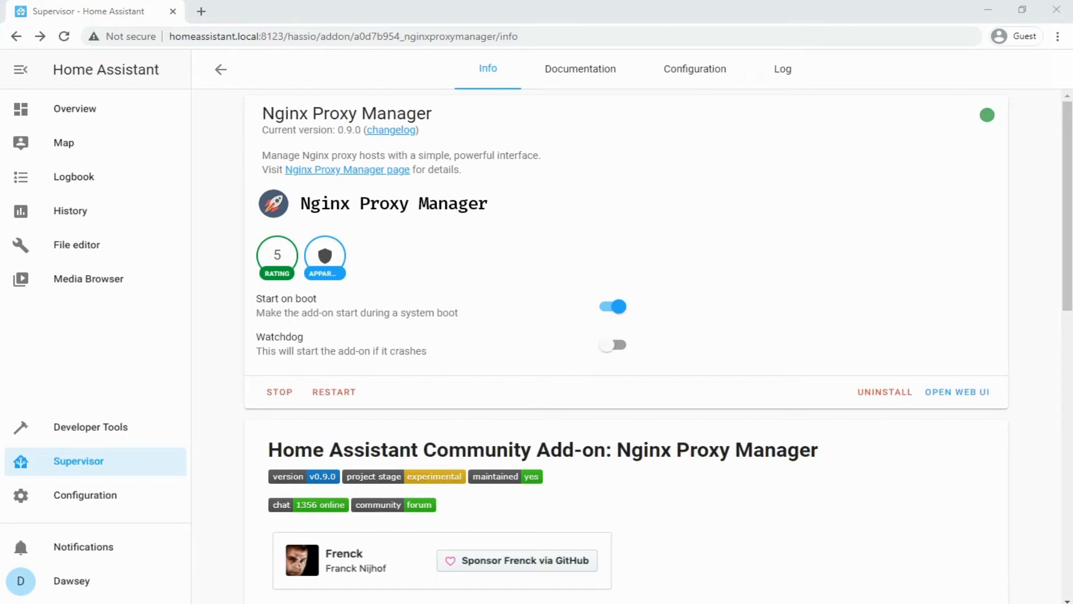
{"action": "left_click", "coordinate": [936, 392]}
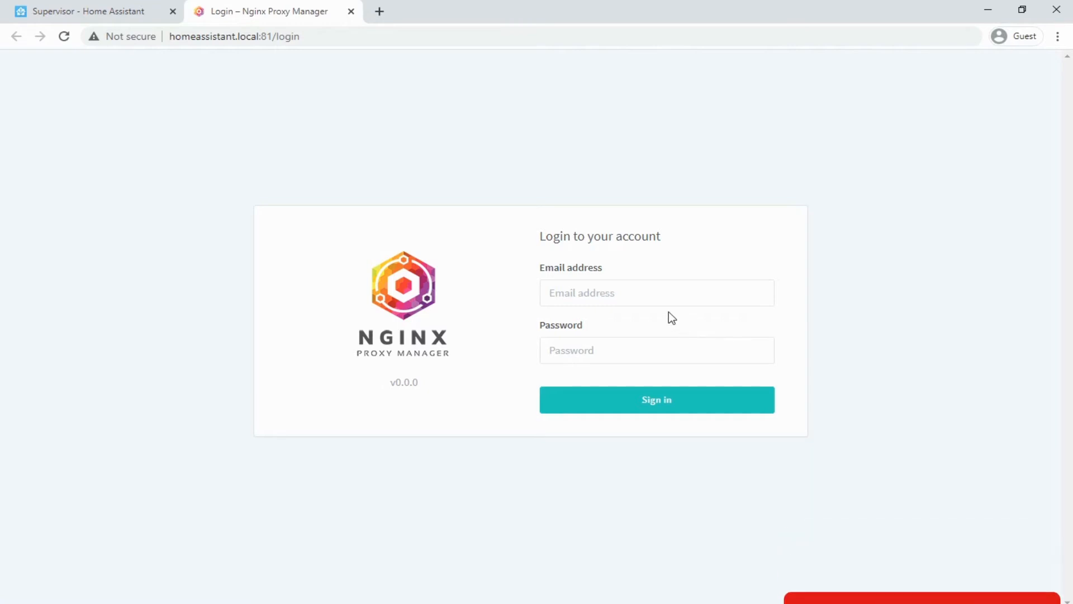
- Sign in to Nginx Proxy Manager with the default administrator e-mail and password
{"action": "left_click", "coordinate": [658, 299]}
{"action": "type", "text": "admin"}
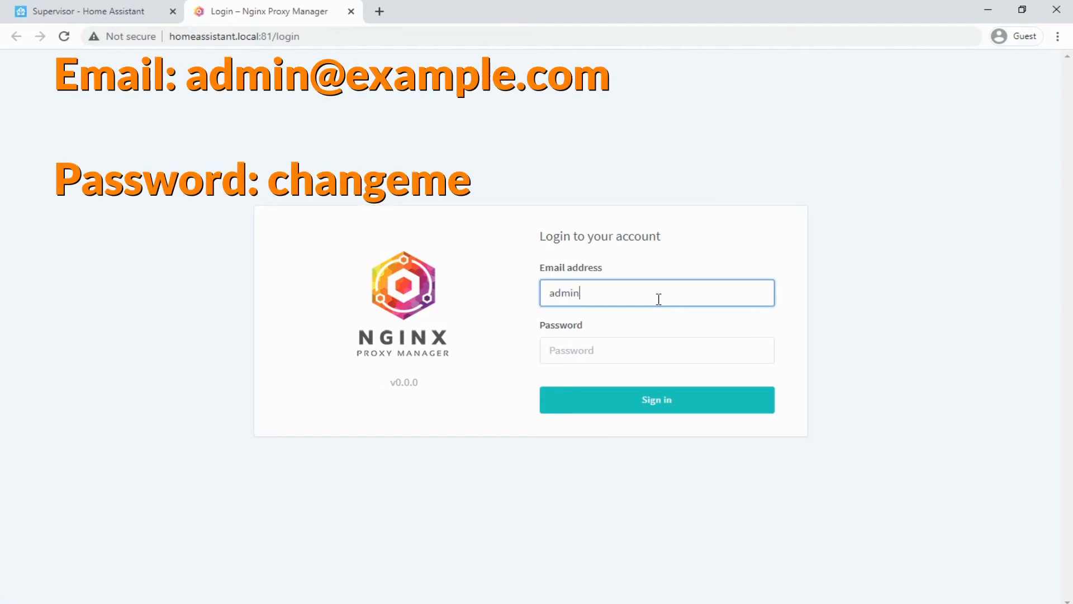
{"action": "type", "text": "@example.com"}
{"action": "key", "text": "Tab"}
{"action": "type", "text": "changeme"}
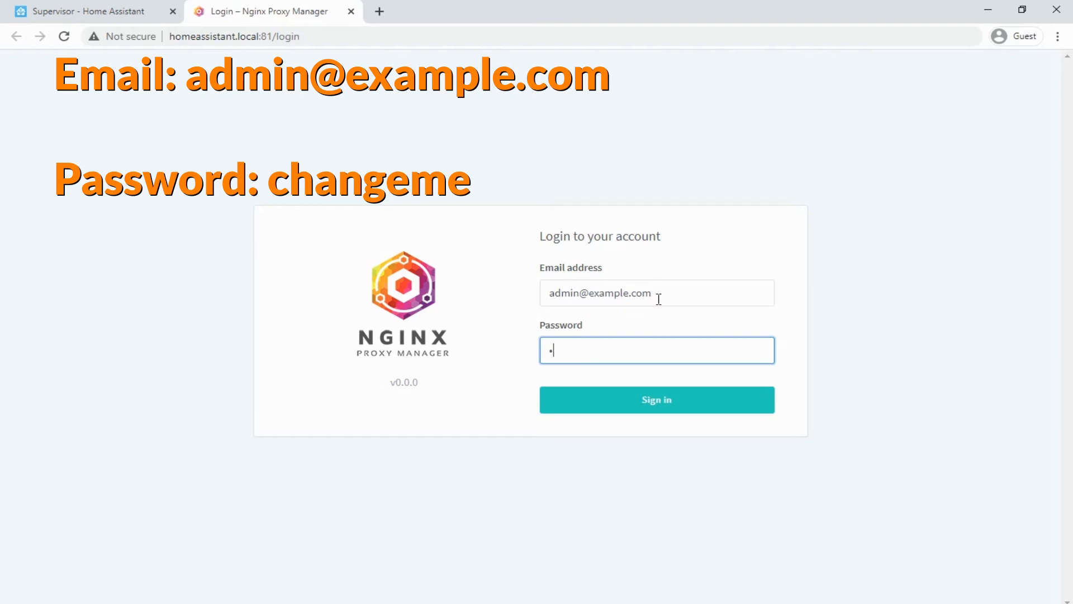
{"action": "key", "text": "Return"}
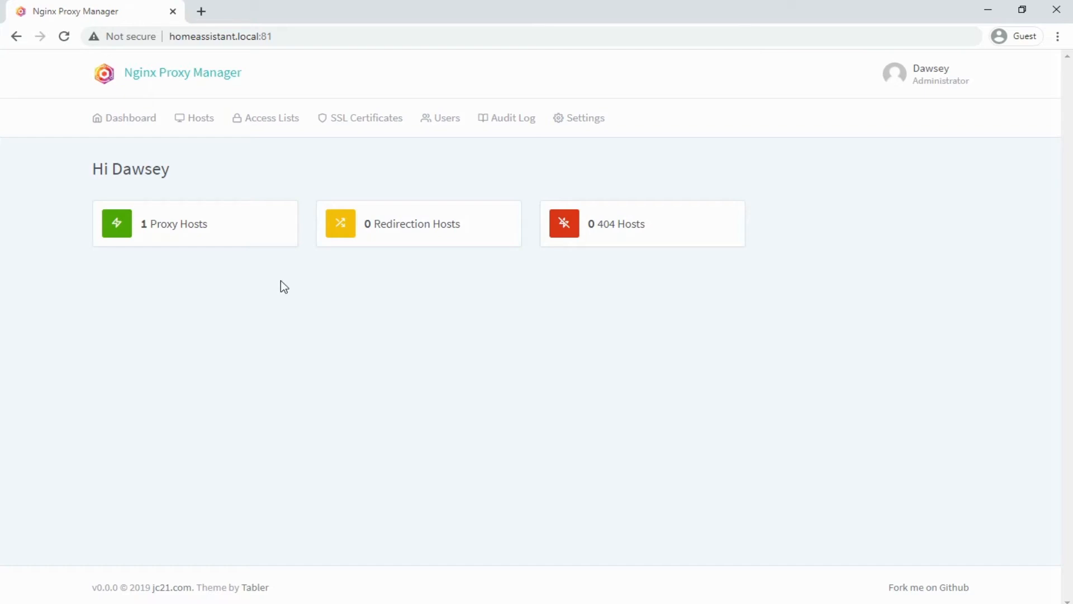
- Add a new user, entering the full name, nickname and e-mail address
{"action": "left_click", "coordinate": [437, 130]}
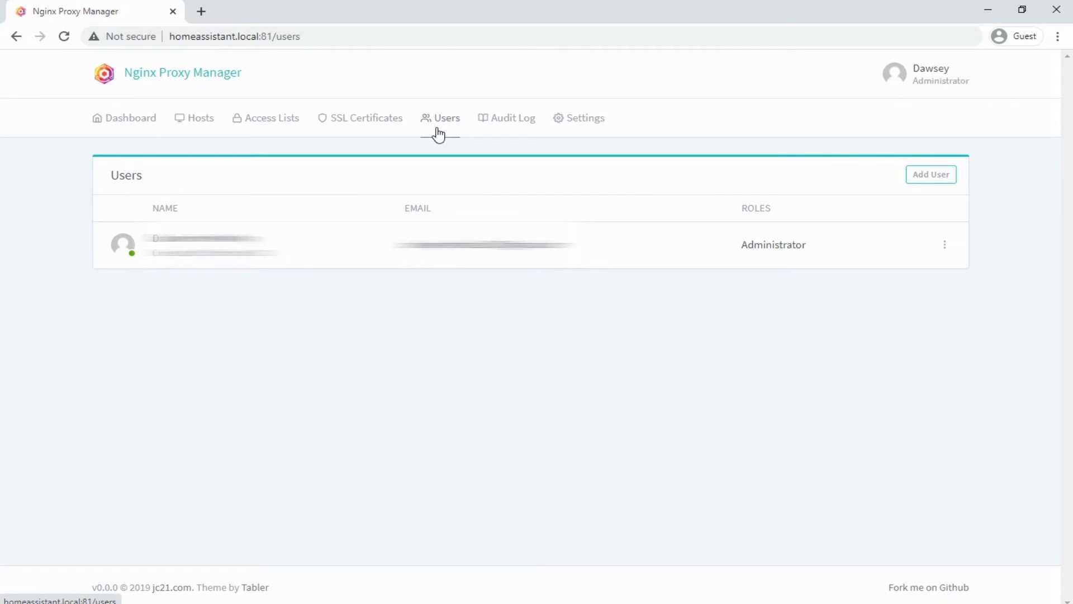
{"action": "left_click", "coordinate": [931, 175]}
{"action": "left_click", "coordinate": [477, 155]}
{"action": "type", "text": "FirstName LastName"}
{"action": "key", "text": "Tab"}
{"action": "type", "text": "NickName"}
{"action": "key", "text": "Tab"}
{"action": "type", "text": "email@myemail.com"}
- Save the user as an administrator with all-items Manage permissions
{"action": "key", "text": "Tab"}
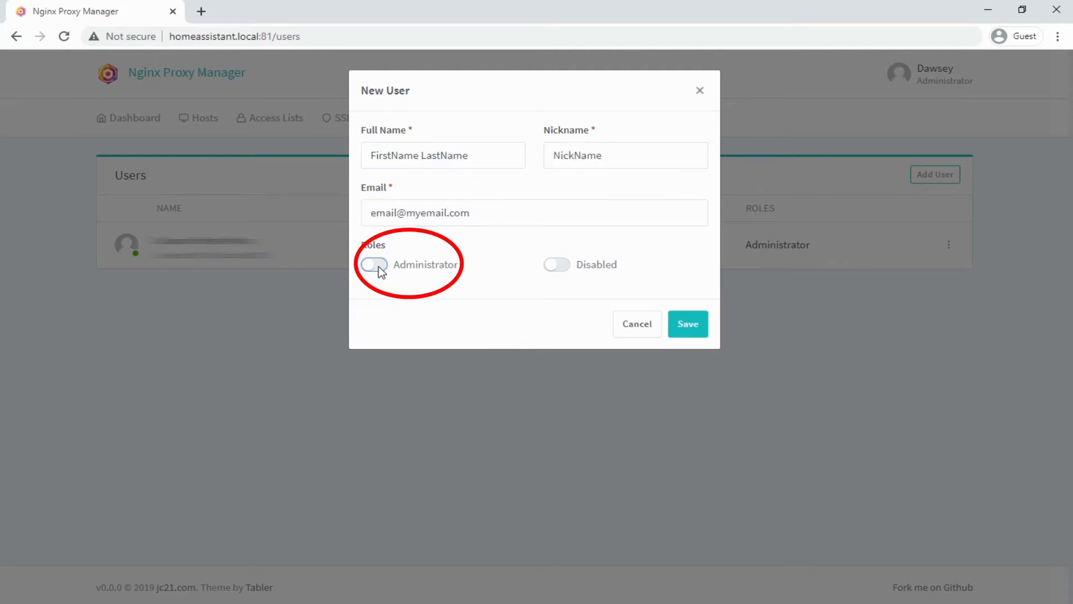
{"action": "left_click", "coordinate": [693, 330]}
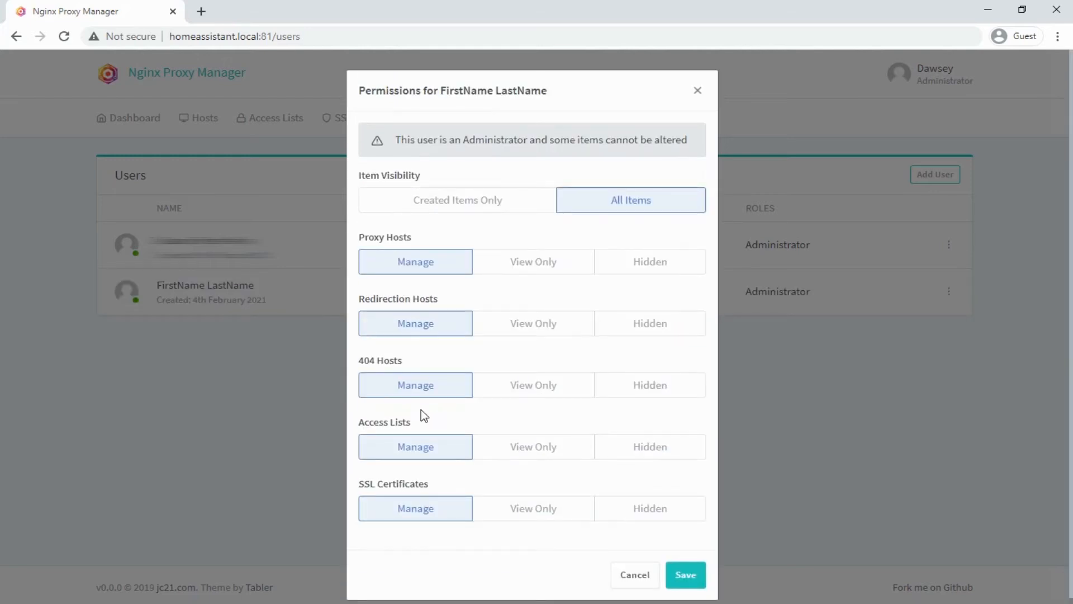
{"action": "left_click", "coordinate": [697, 579]}
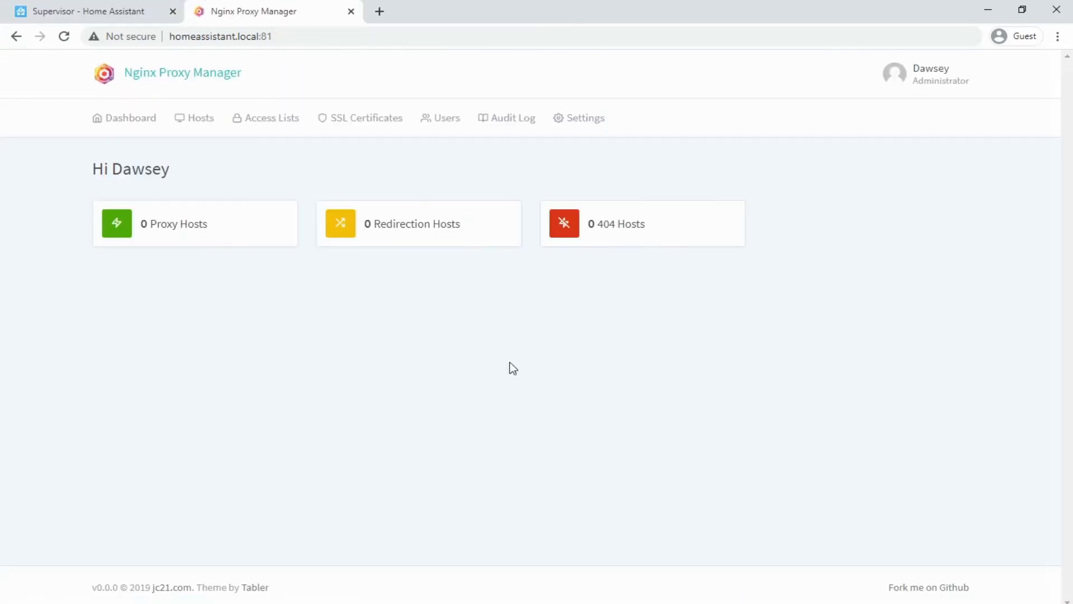
{"action": "left_click", "coordinate": [199, 228]}
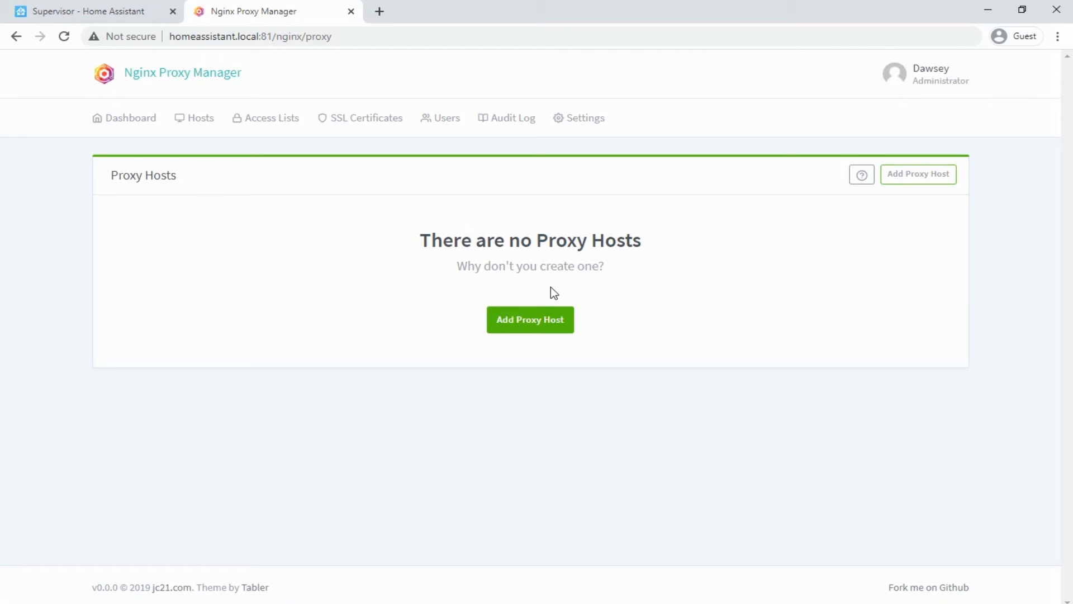
- Start a new proxy host at the Domain Names field and open a new browser tab
{"action": "left_click", "coordinate": [540, 322]}
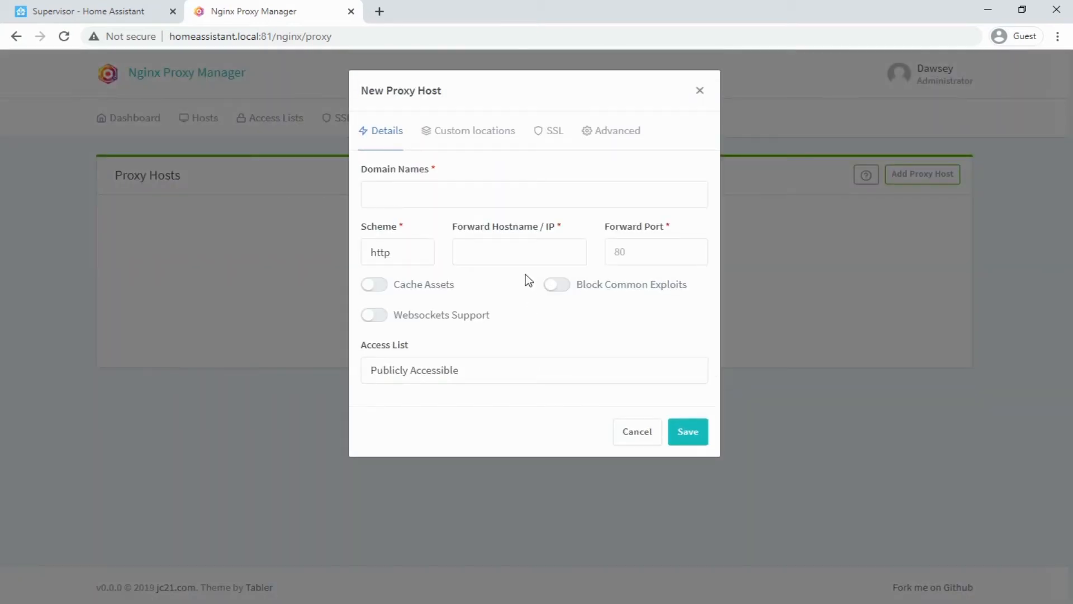
{"action": "left_click", "coordinate": [510, 203]}
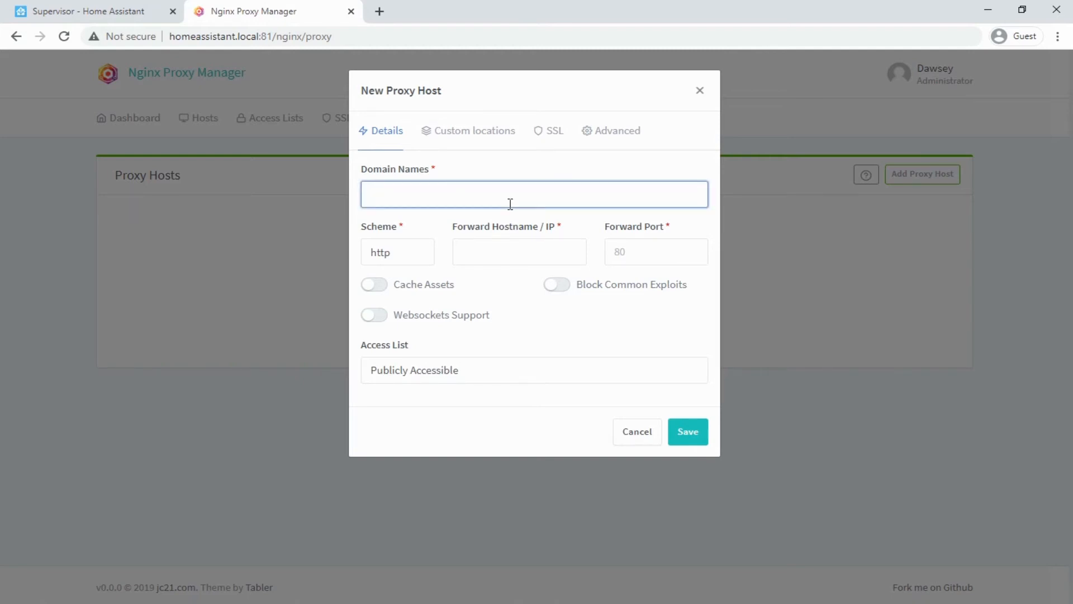
{"action": "left_click", "coordinate": [380, 10]}
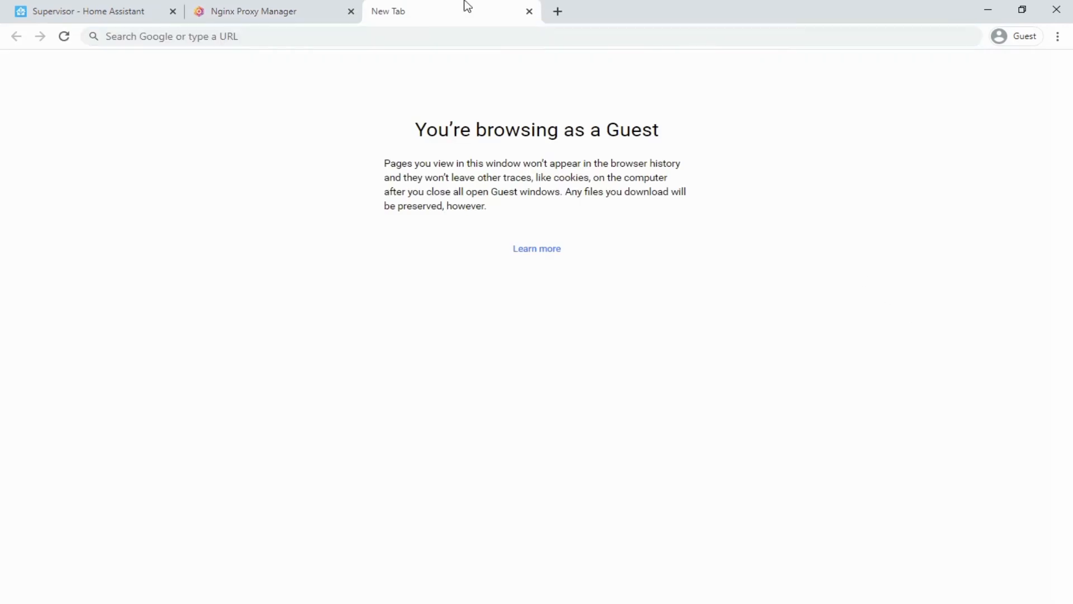
- Search Google for 'duckdns', open the Duck DNS site and sign in
{"action": "type", "text": "duckdns"}
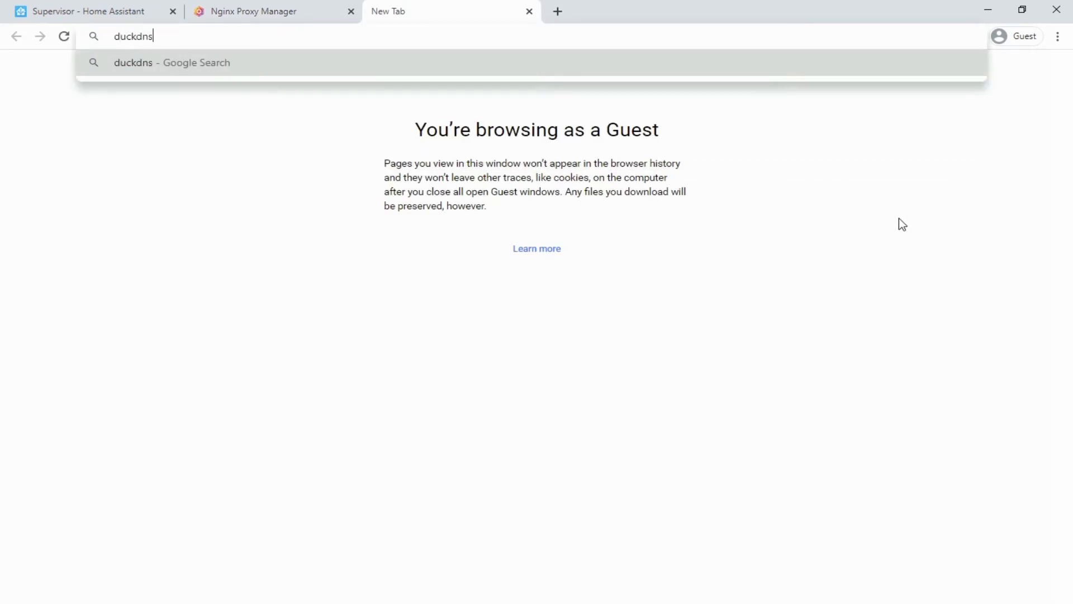
{"action": "key", "text": "Return"}
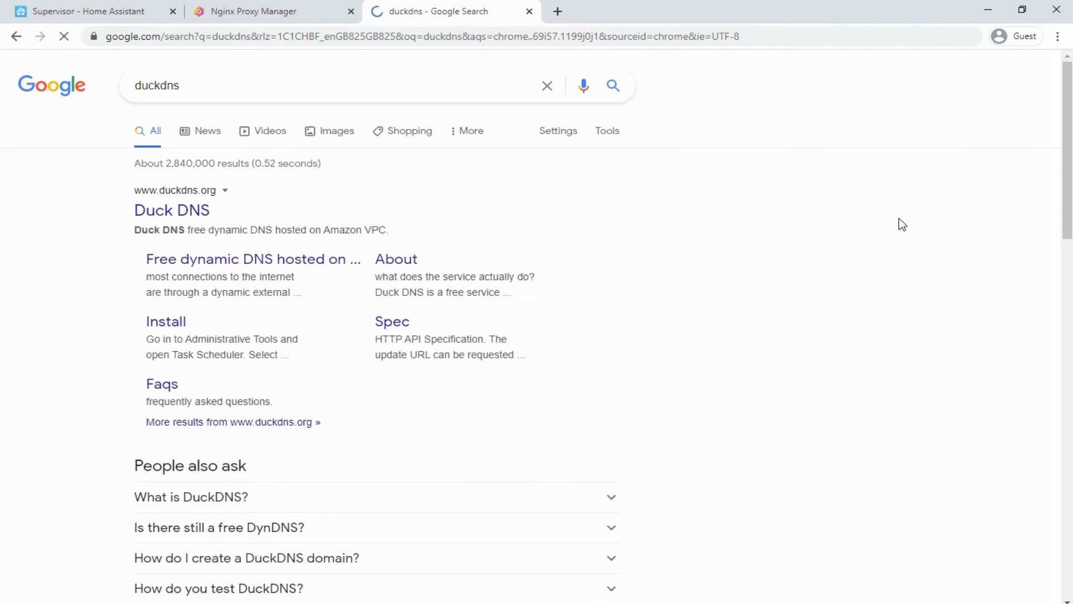
{"action": "left_click", "coordinate": [166, 203]}
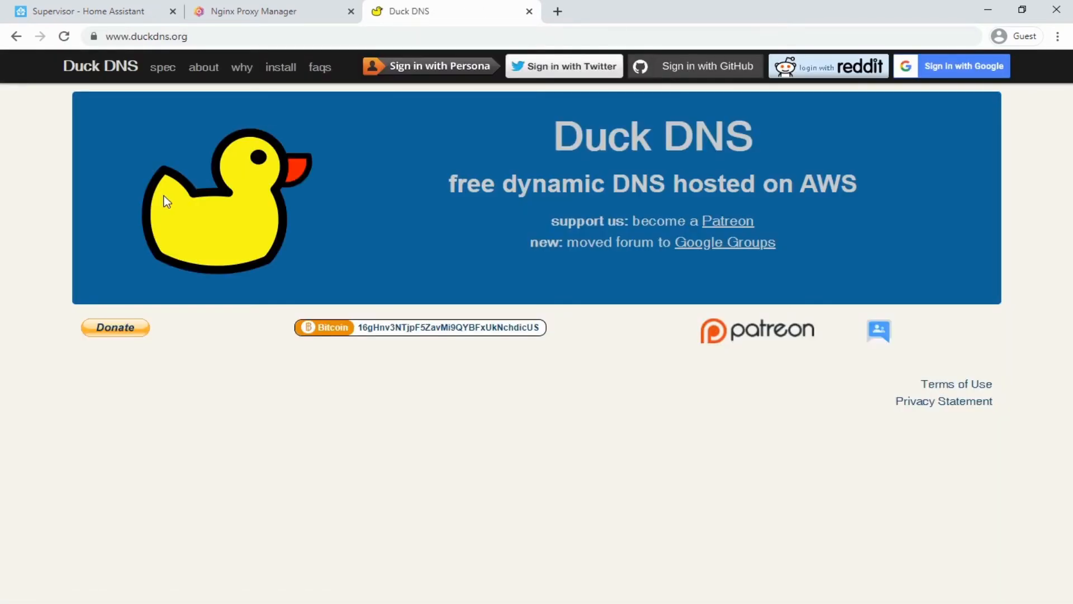
{"action": "left_click", "coordinate": [969, 72]}
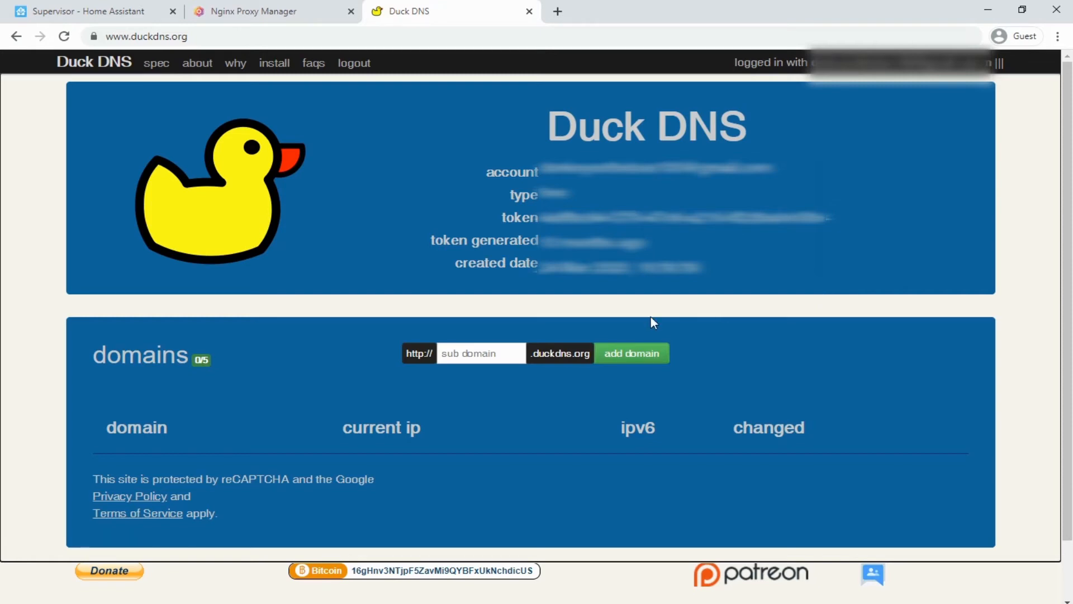
- Register the subdomain exampletest.duckdns.org in Duck DNS and return to the Nginx Proxy Manager tab
{"action": "left_click", "coordinate": [489, 348]}
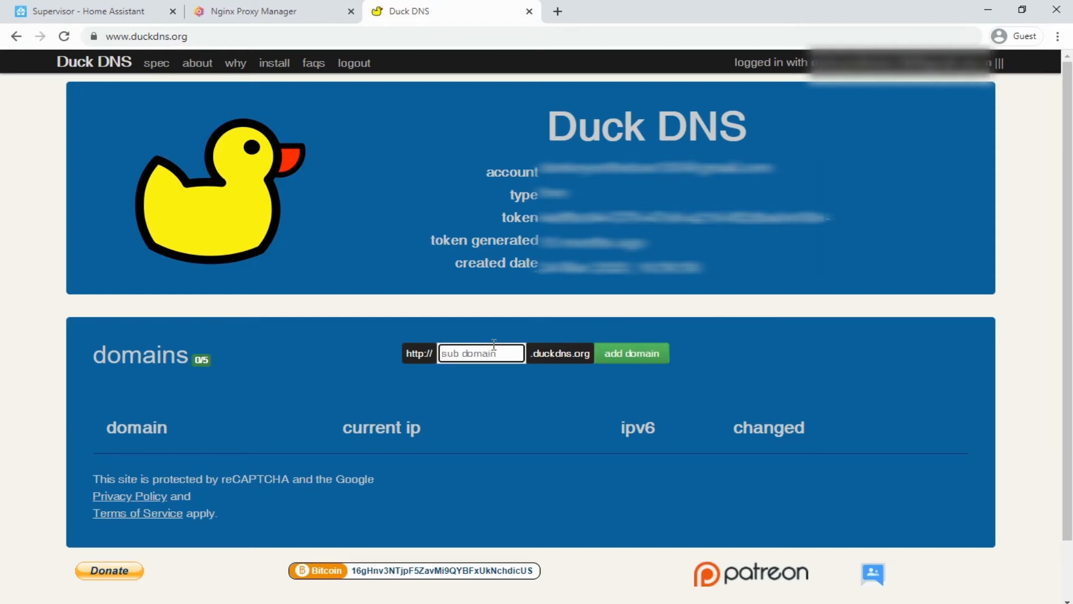
{"action": "type", "text": "exampletest"}
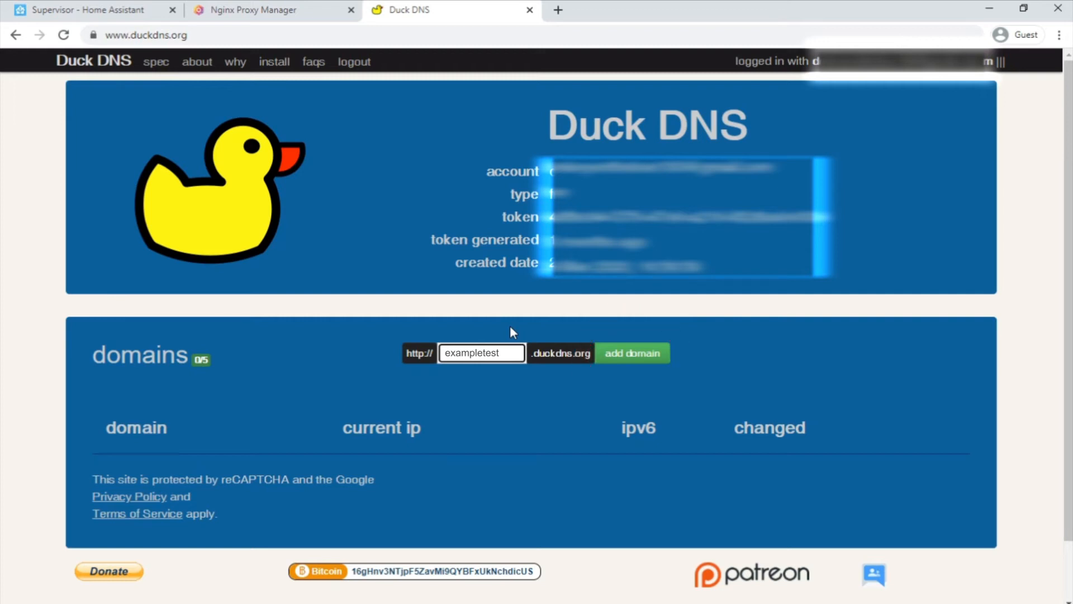
{"action": "left_click", "coordinate": [632, 352]}
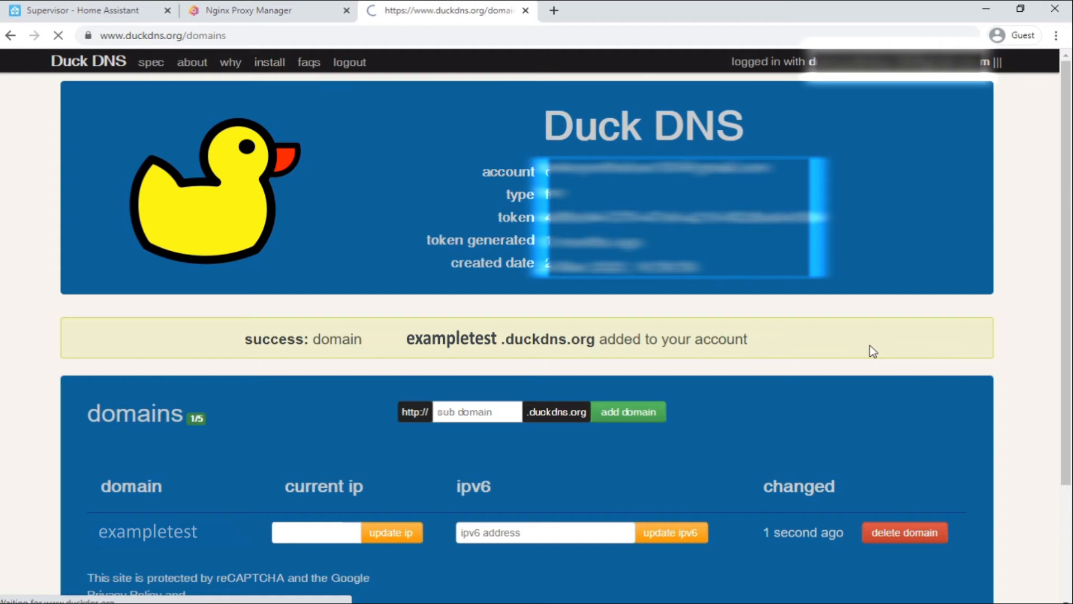
{"action": "left_click", "coordinate": [274, 13]}
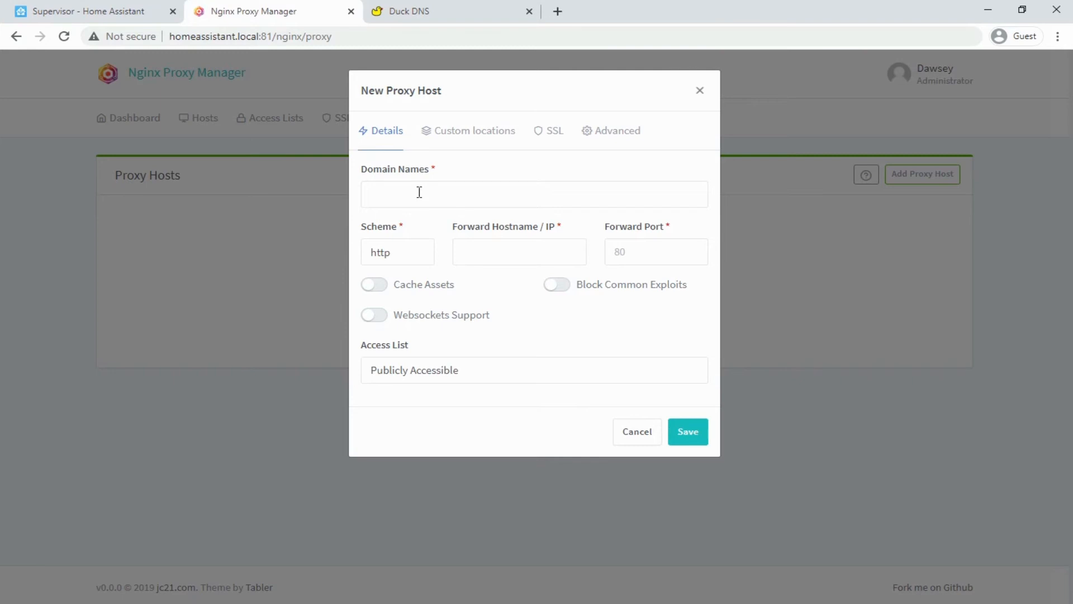
- Forward exampletest.duckdns.org to 192.168.1.3 on port 8123
{"action": "type", "text": "exampletest.duckdns.org"}
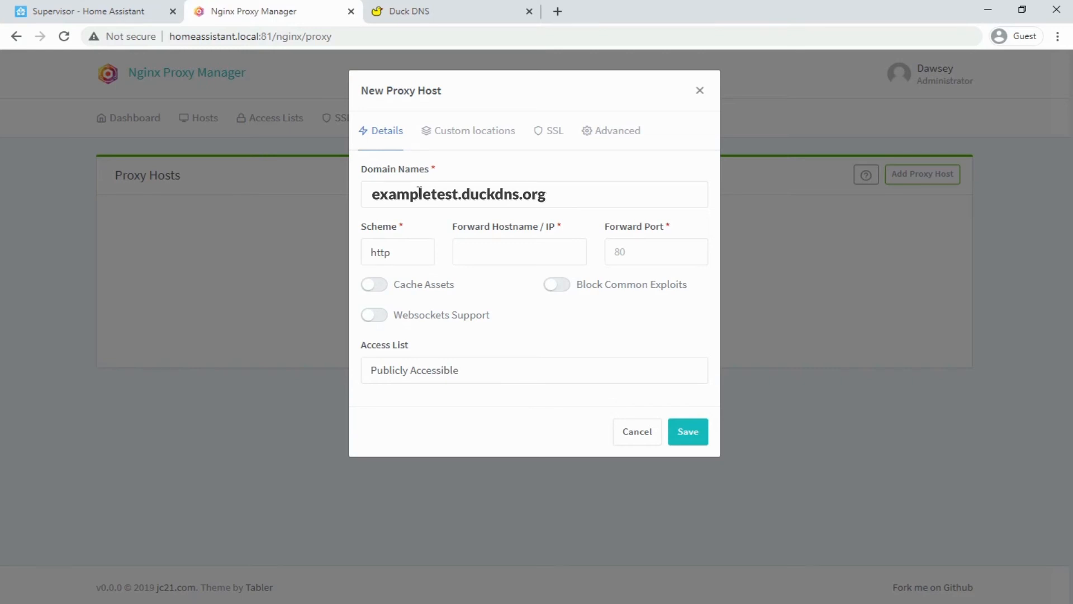
{"action": "left_click", "coordinate": [521, 229]}
{"action": "type", "text": "192.168.1.3"}
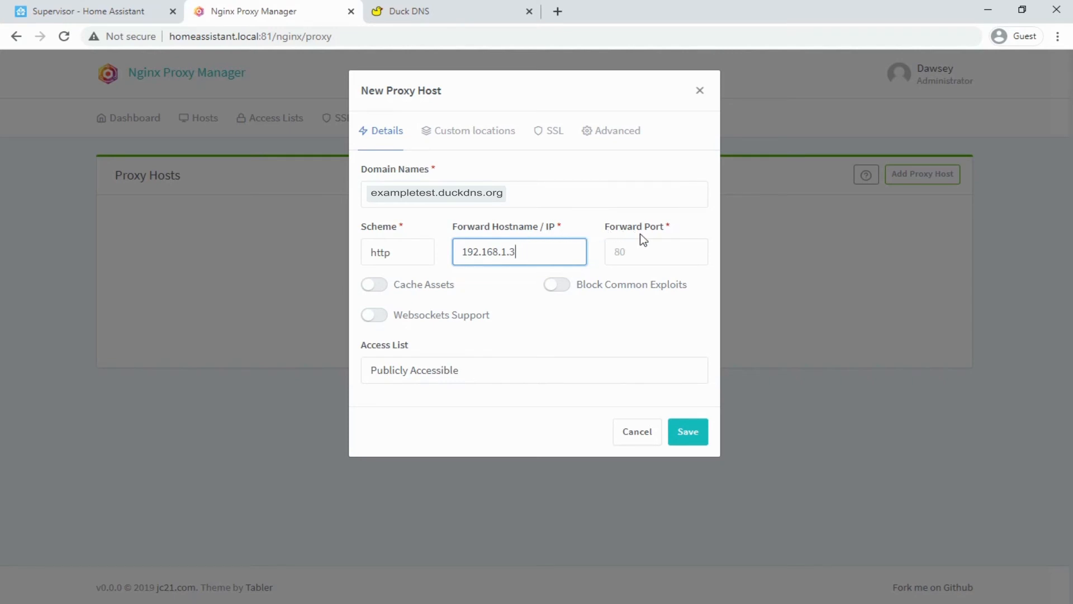
{"action": "left_click", "coordinate": [663, 242]}
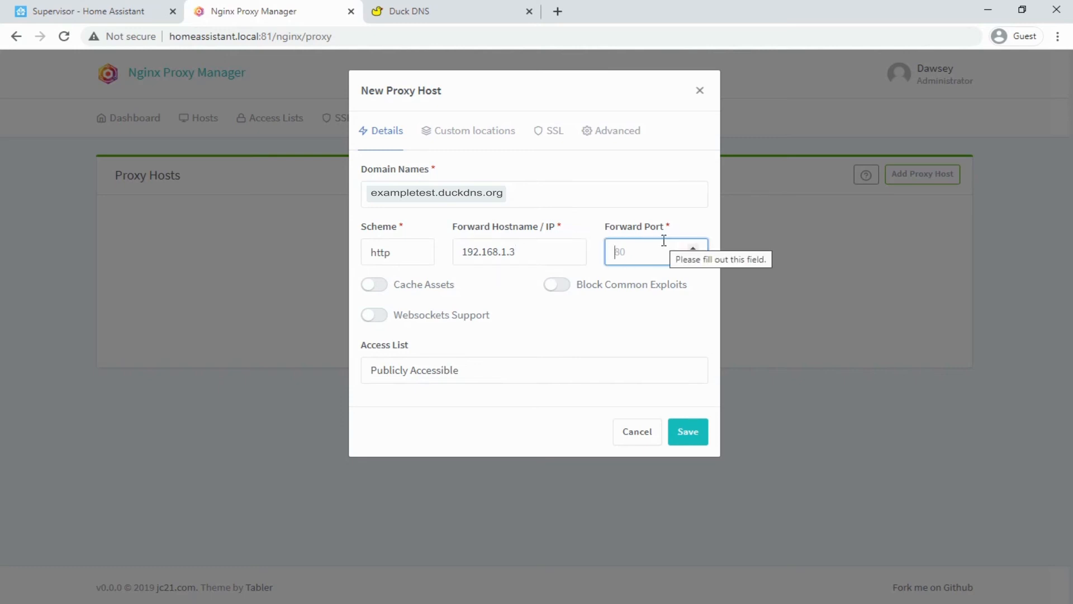
{"action": "type", "text": "812"}
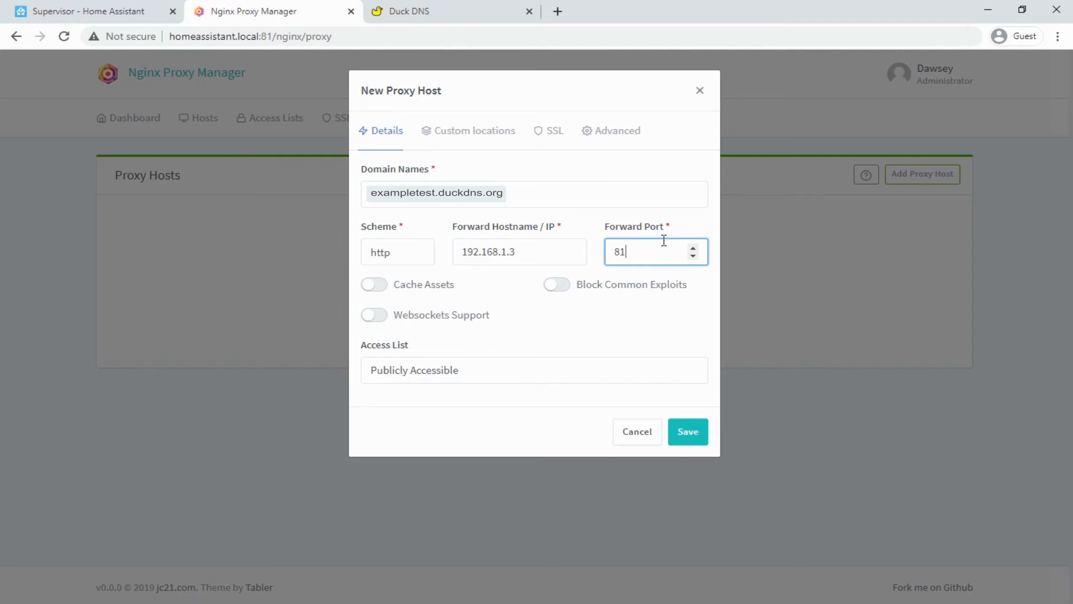
{"action": "type", "text": "3"}
{"action": "left_click", "coordinate": [547, 137]}
- Set the proxy host's SSL certificate to 'Request a new SSL Certificate' from Let's Encrypt
{"action": "left_click", "coordinate": [546, 136]}
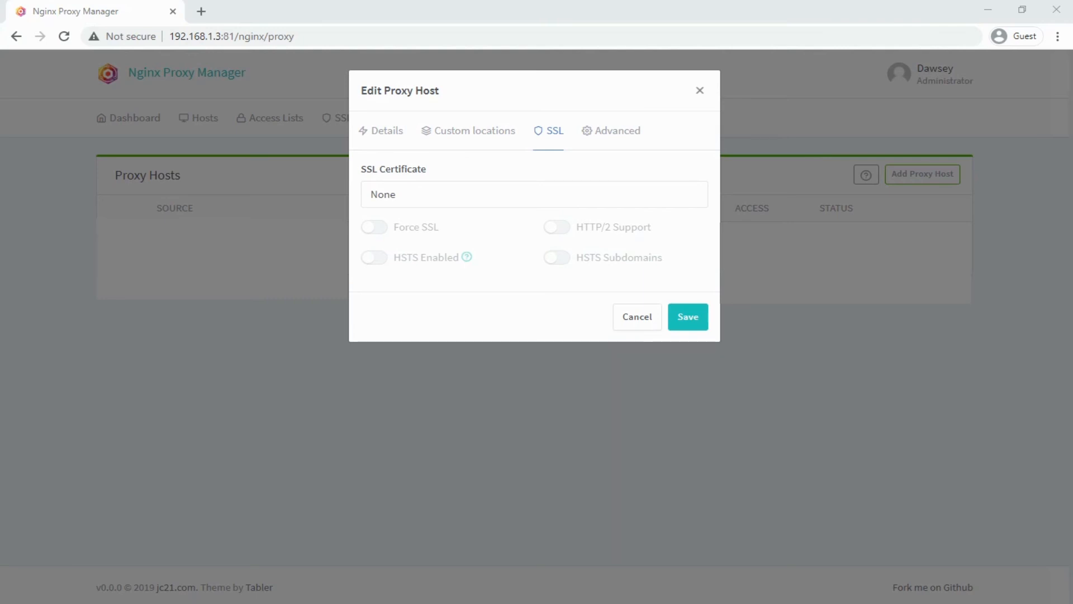
{"action": "left_click", "coordinate": [455, 193]}
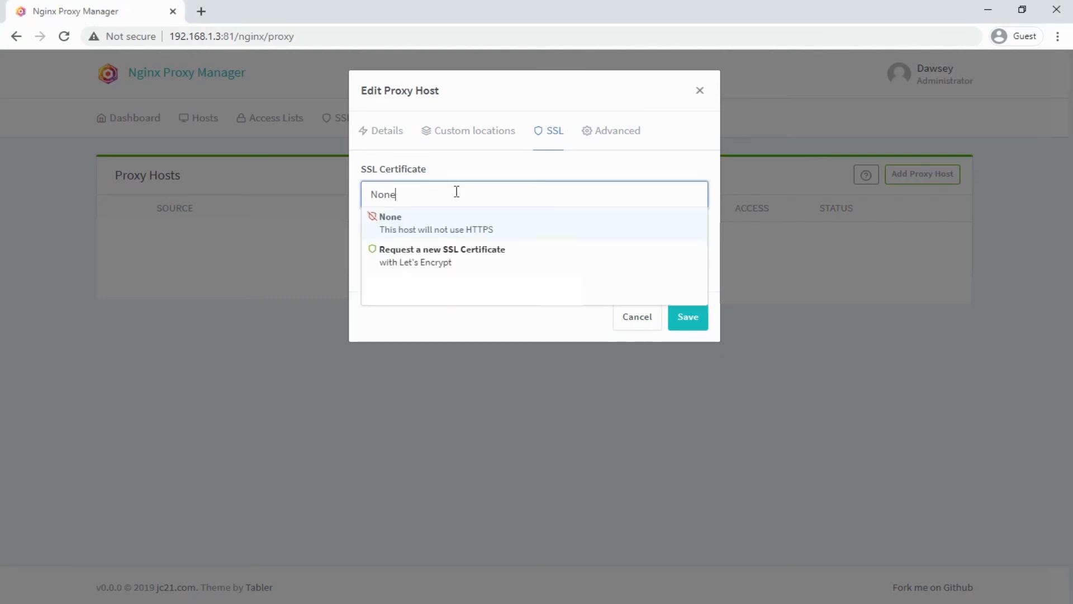
{"action": "left_click", "coordinate": [455, 259]}
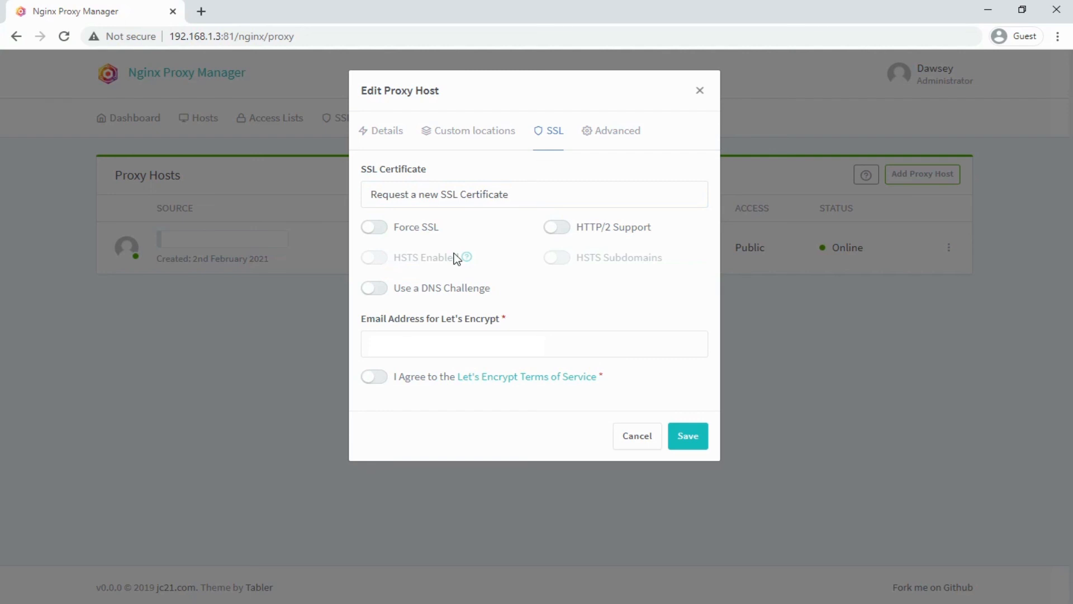
- Accept the Let's Encrypt Terms of Service and save the certificate request
{"action": "left_click", "coordinate": [378, 385]}
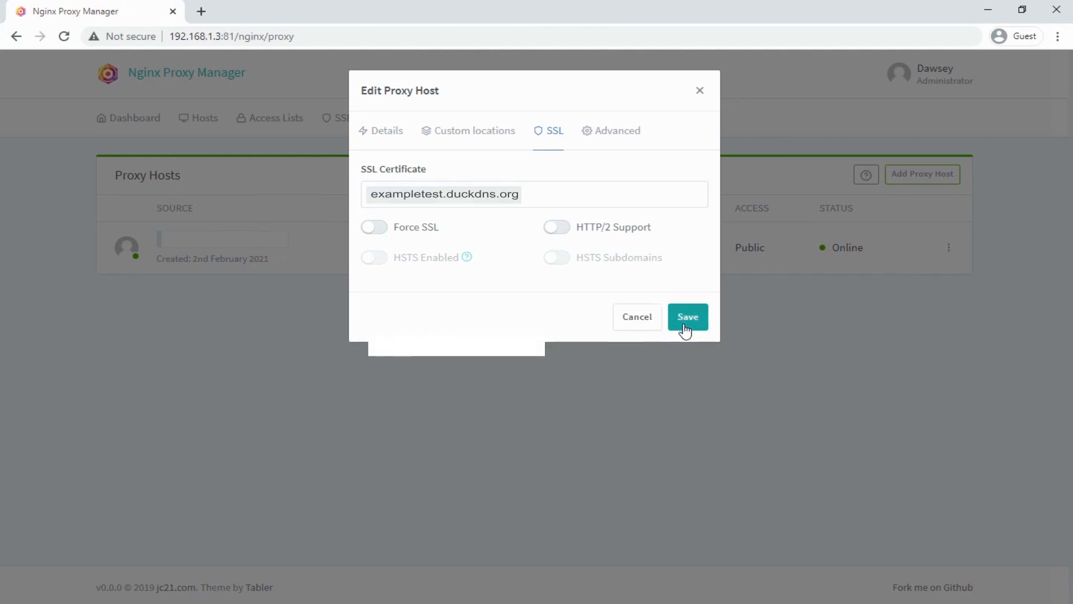
{"action": "left_click", "coordinate": [687, 324]}
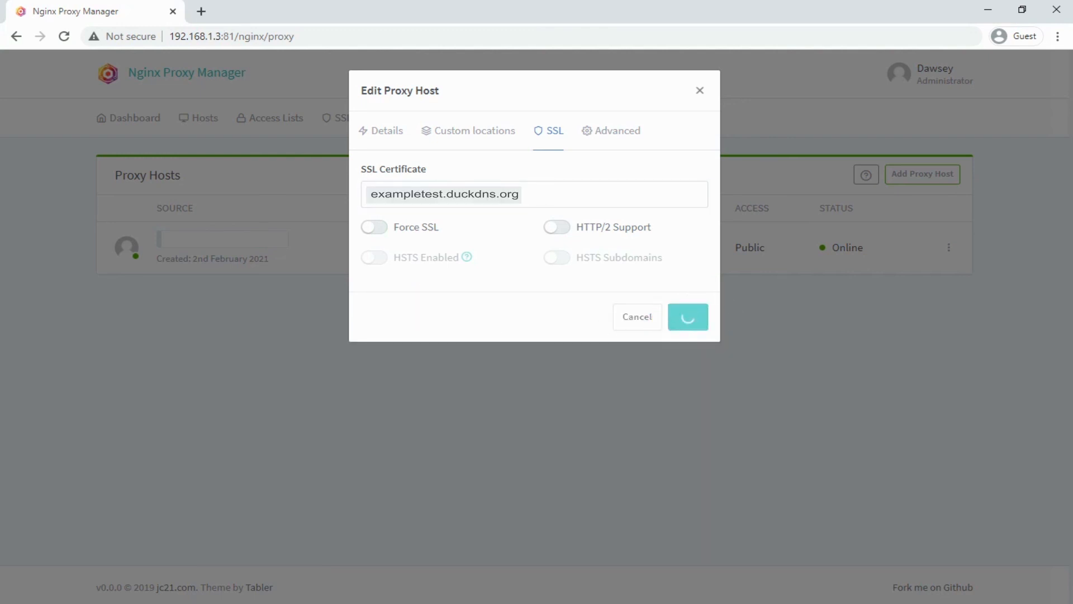